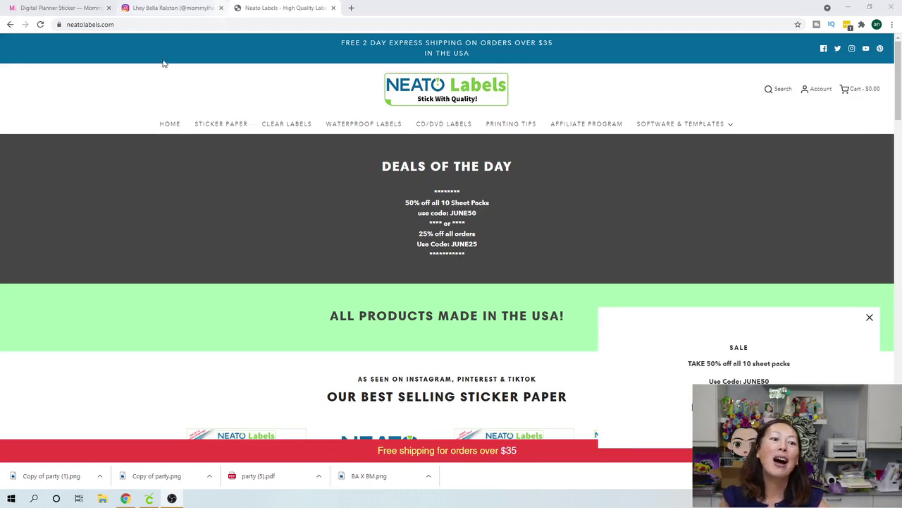
Browse the artist's Instagram profile, then return to the printable planner stickers page
click(170, 9)
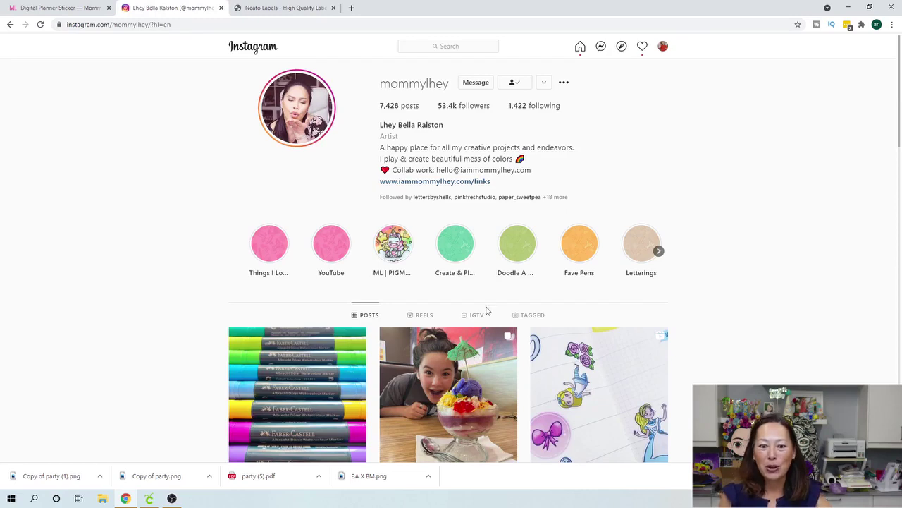
scroll(488, 310, down, 2)
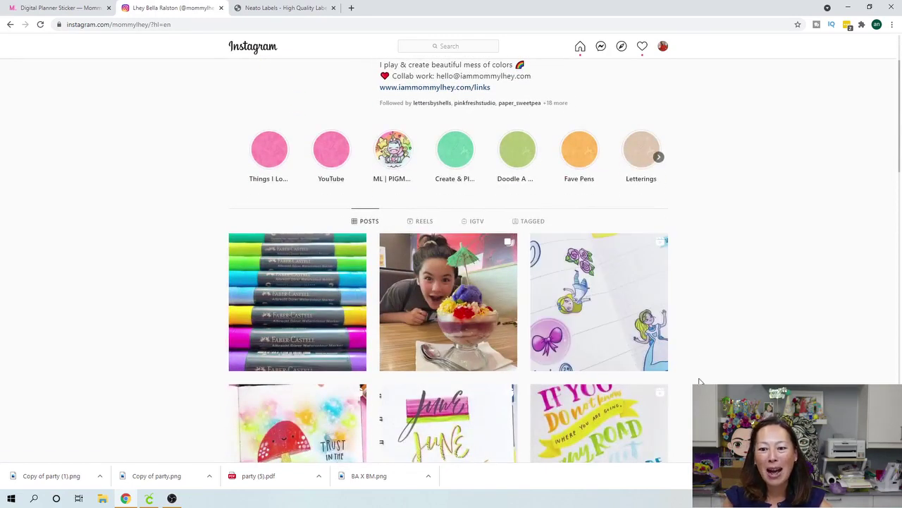
scroll(700, 382, down, 2)
scroll(698, 378, up, 3)
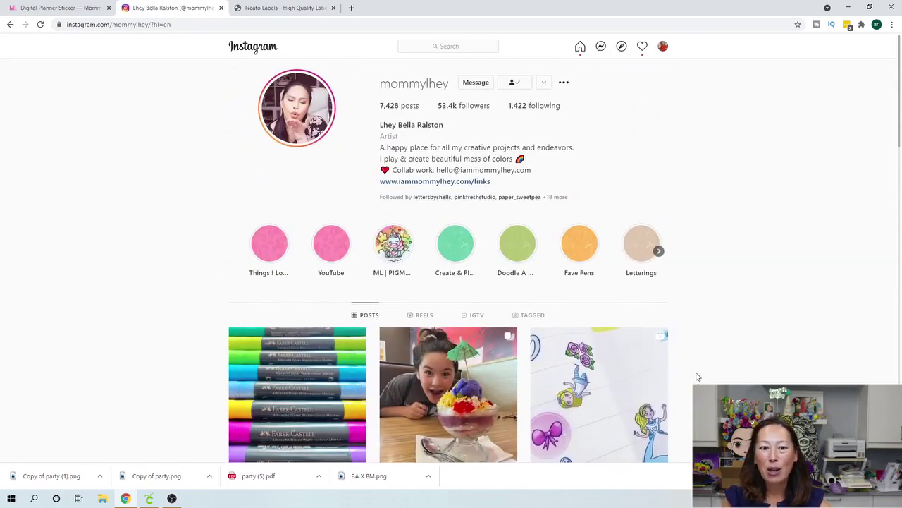
click(44, 9)
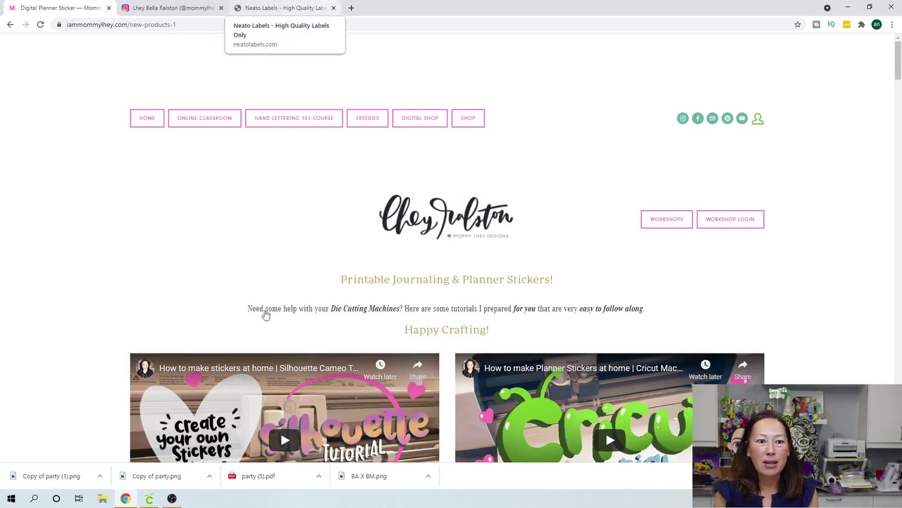
Open print setup for the first Alice sticker mat, close it without printing, and open Windows search
click(149, 499)
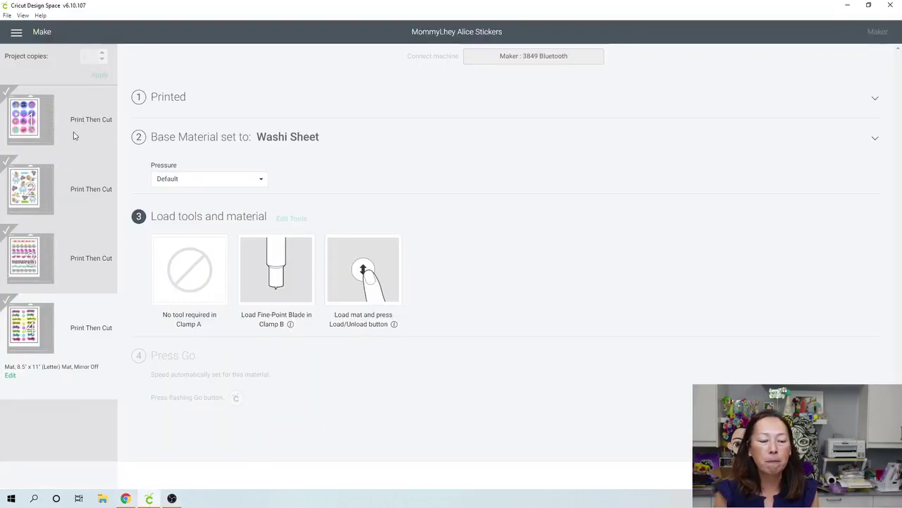
click(31, 122)
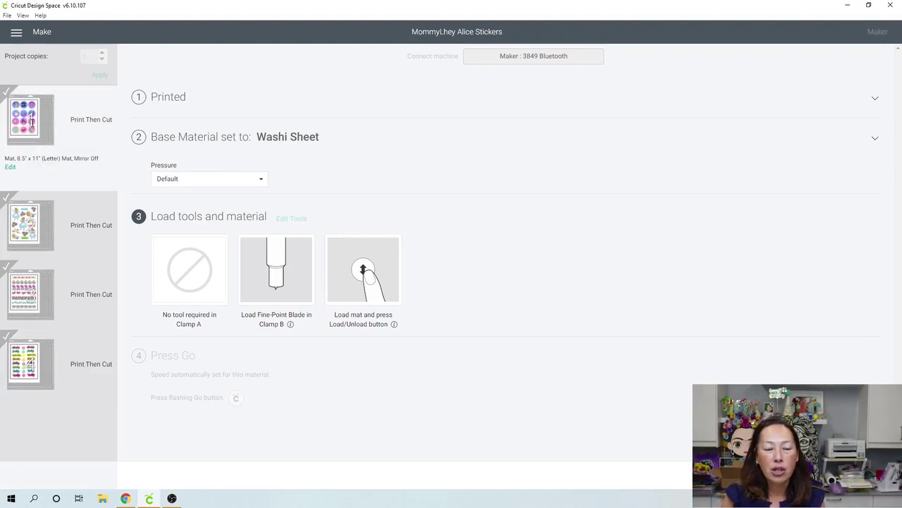
mouse_move(31, 122)
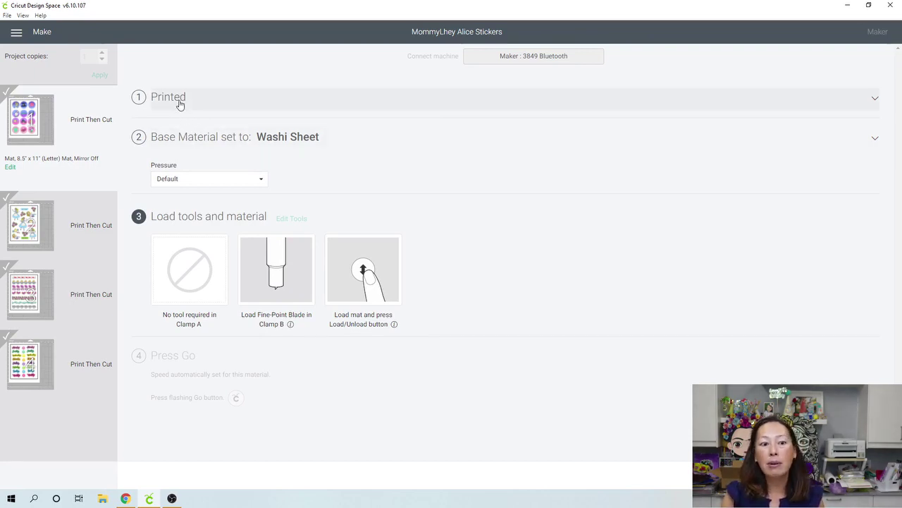
click(179, 103)
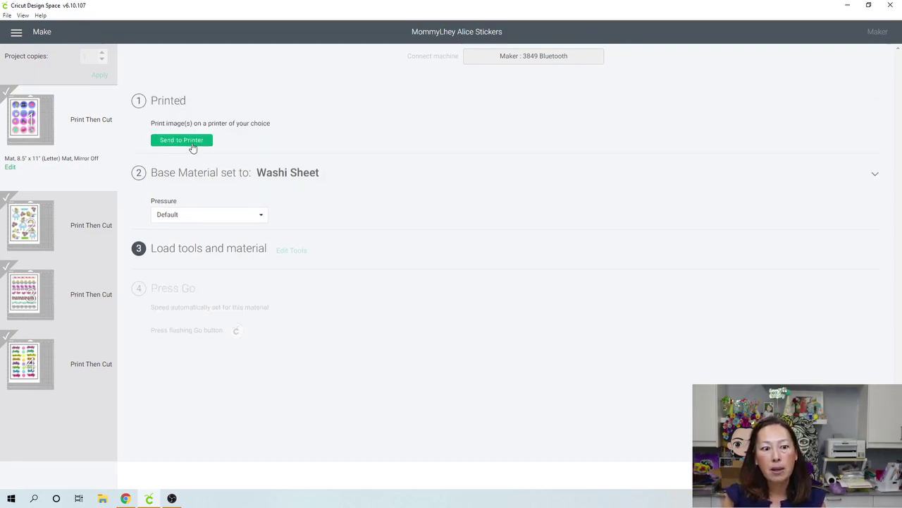
click(181, 140)
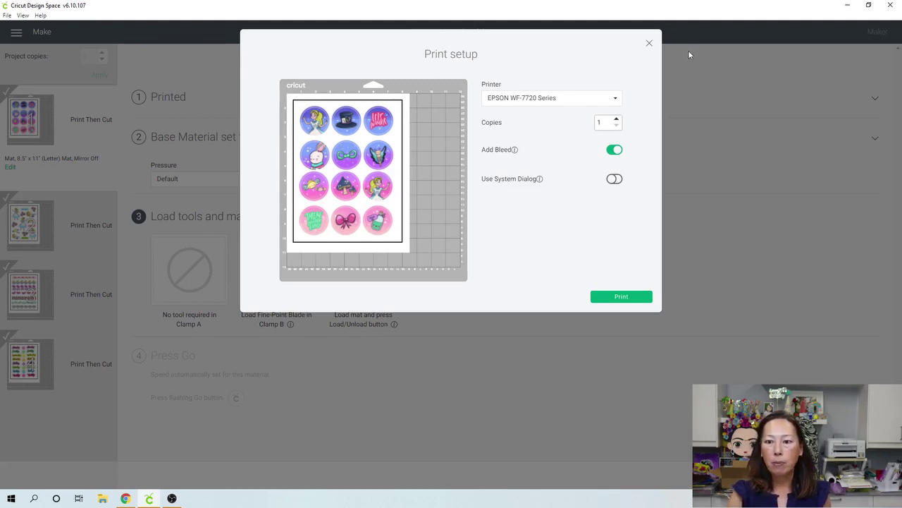
click(649, 46)
click(33, 499)
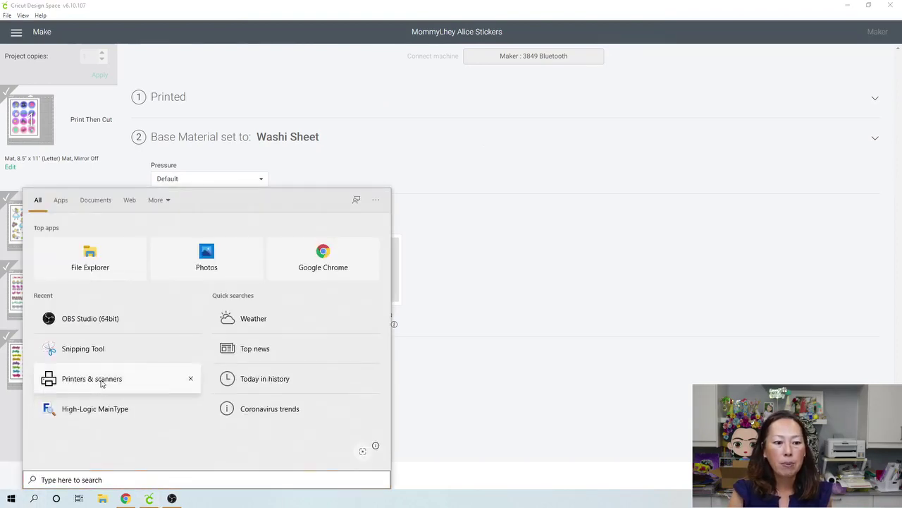
Open the EPSON WF-7720 Series printer properties from Printers & scanners
click(92, 379)
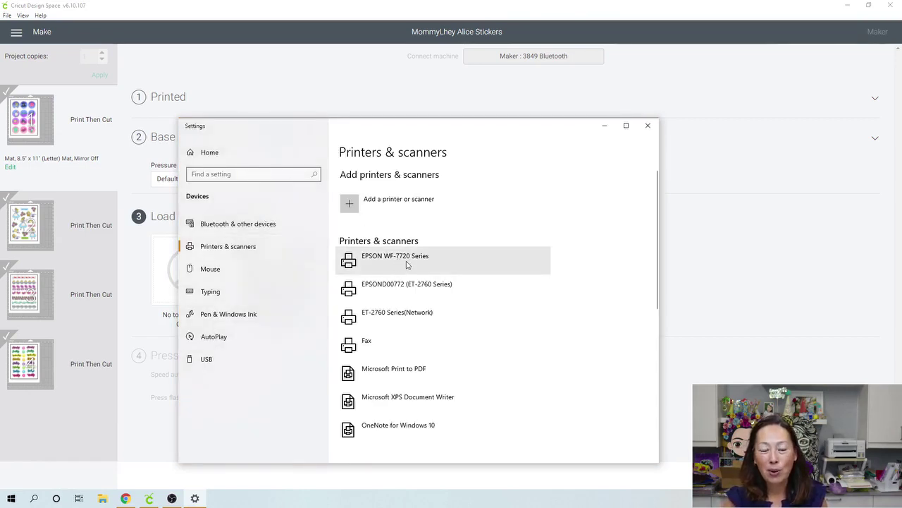
click(407, 264)
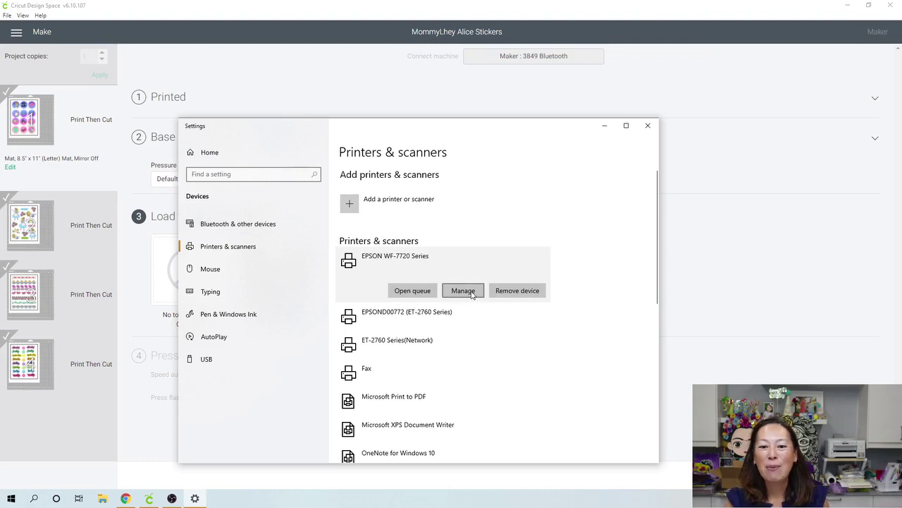
click(463, 291)
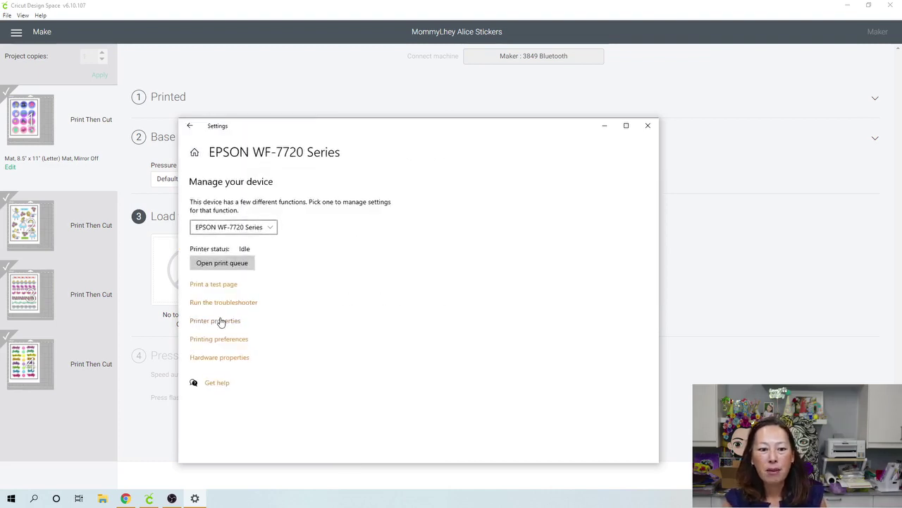
click(219, 322)
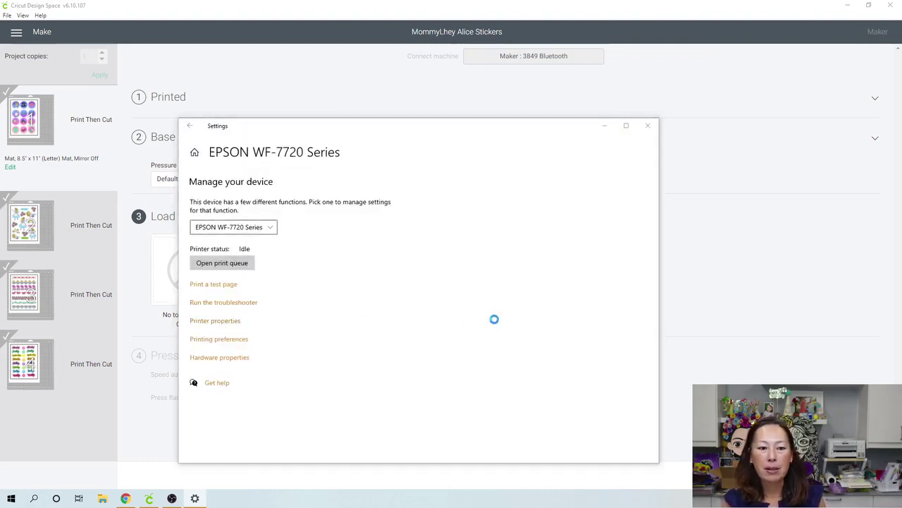
drag(582, 244, 443, 164)
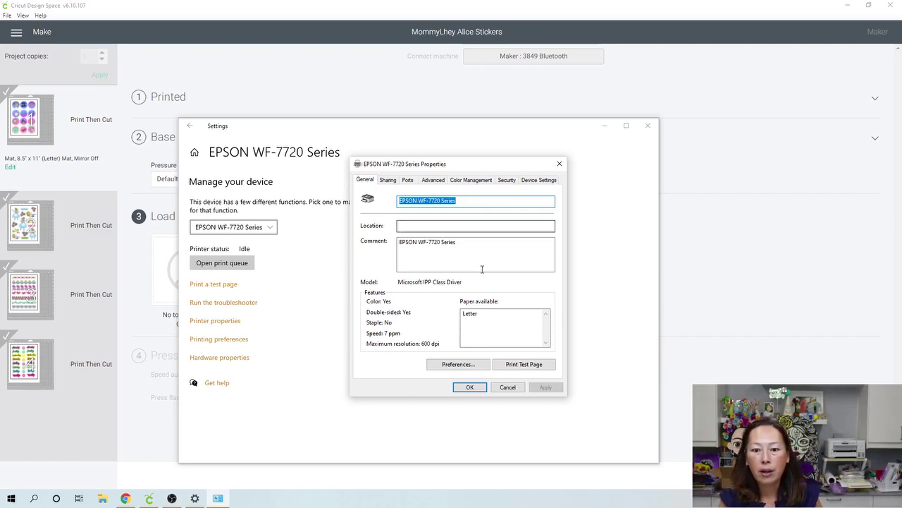
click(465, 366)
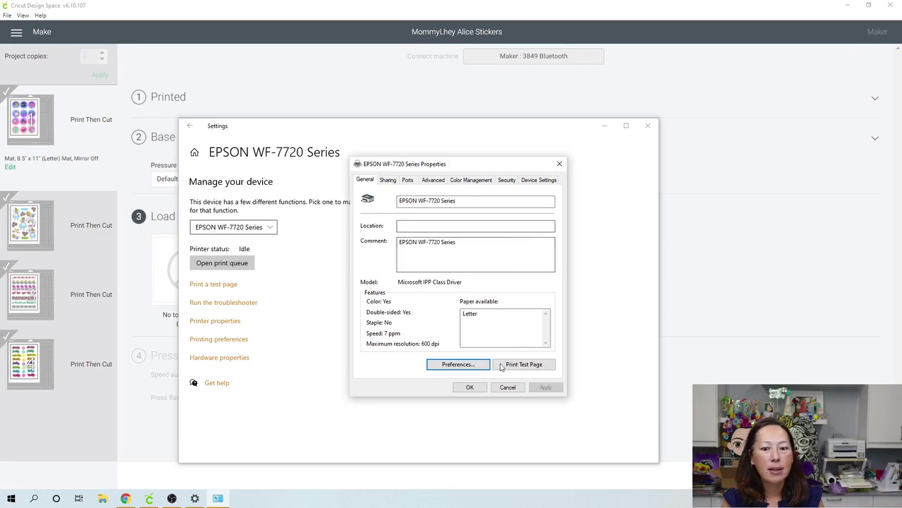
In the EPSON Paper/Quality advanced settings, keep print quality at 600 x 600
click(472, 365)
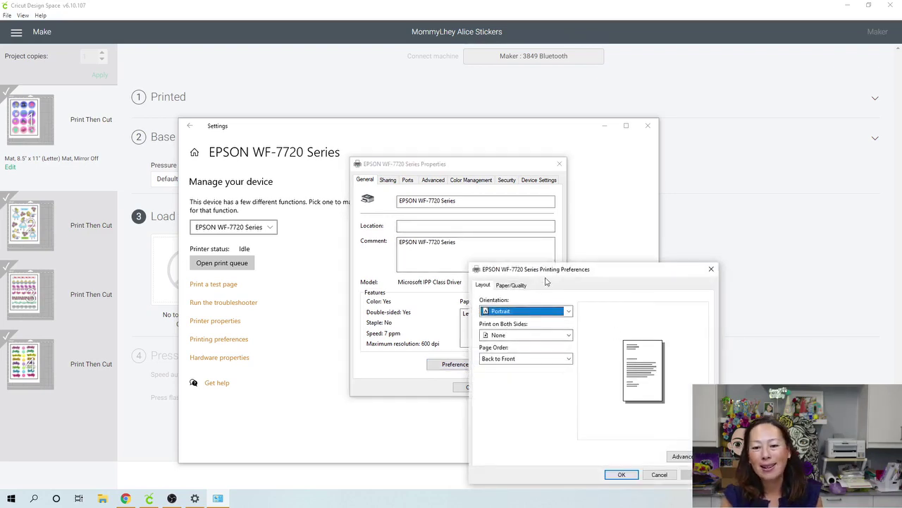
drag(550, 273, 449, 132)
click(420, 145)
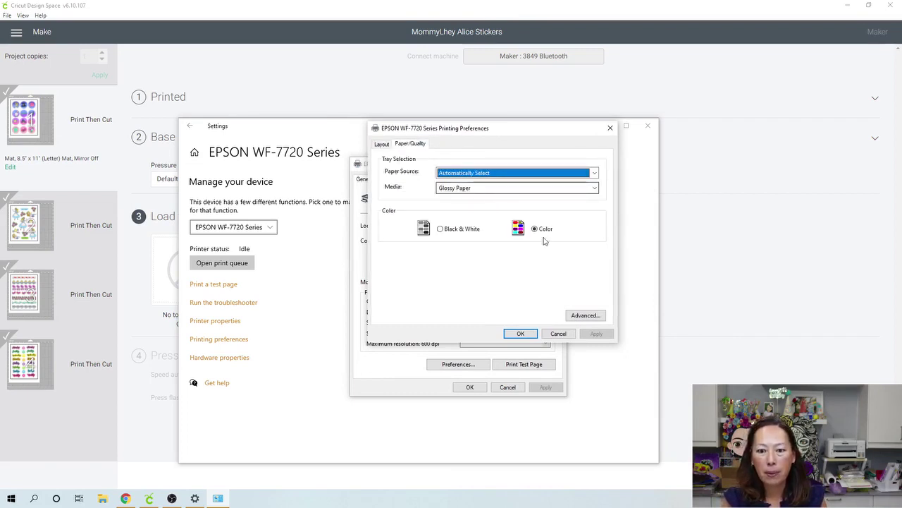
click(585, 316)
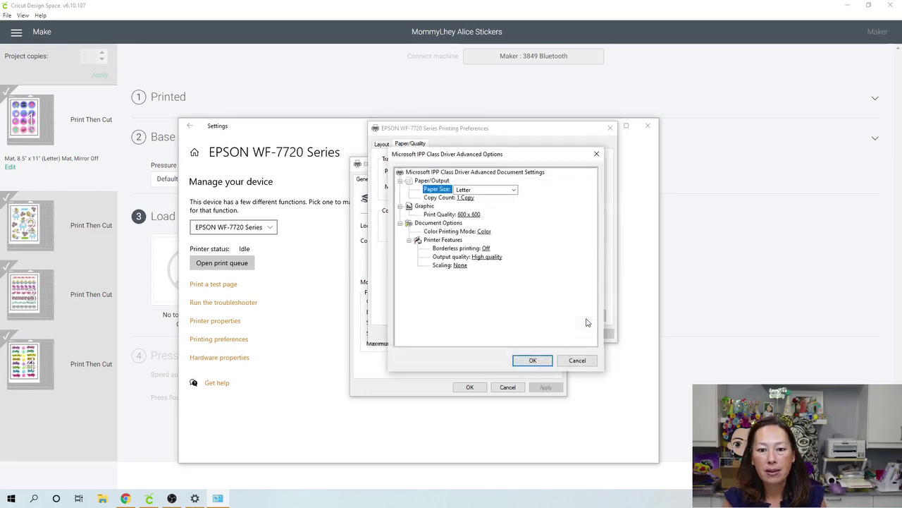
click(469, 215)
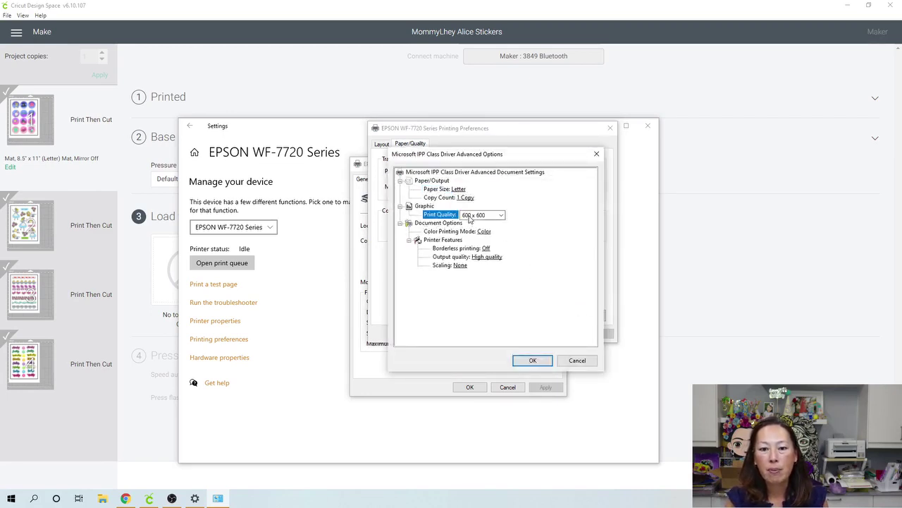
click(501, 215)
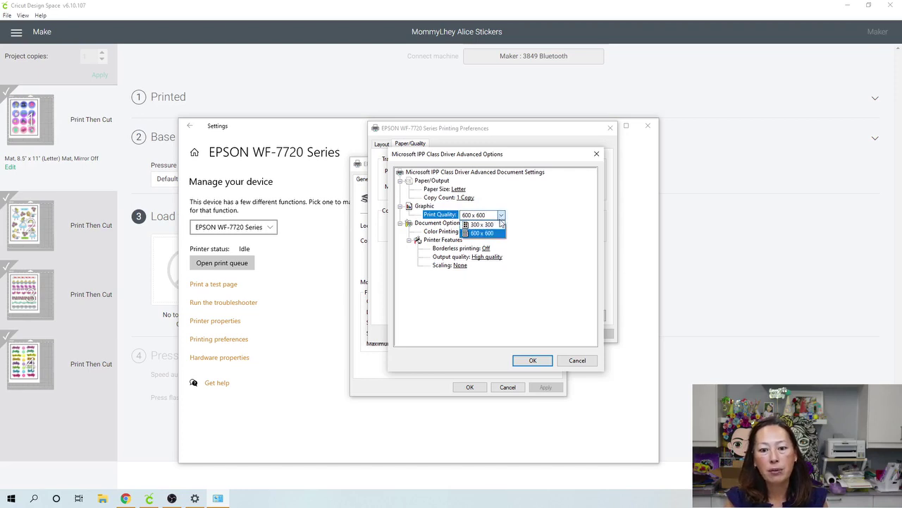
click(535, 228)
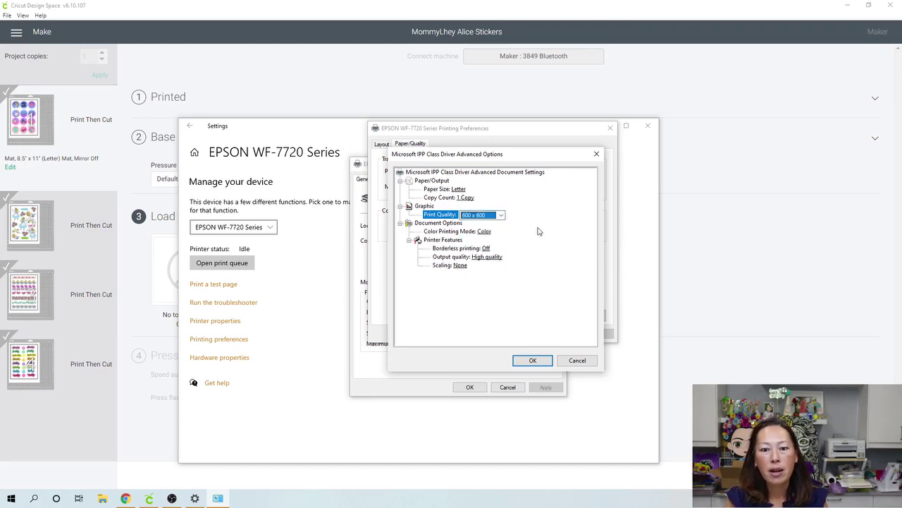
Keep output quality at High quality and confirm all the EPSON printer dialogs
click(494, 258)
click(514, 257)
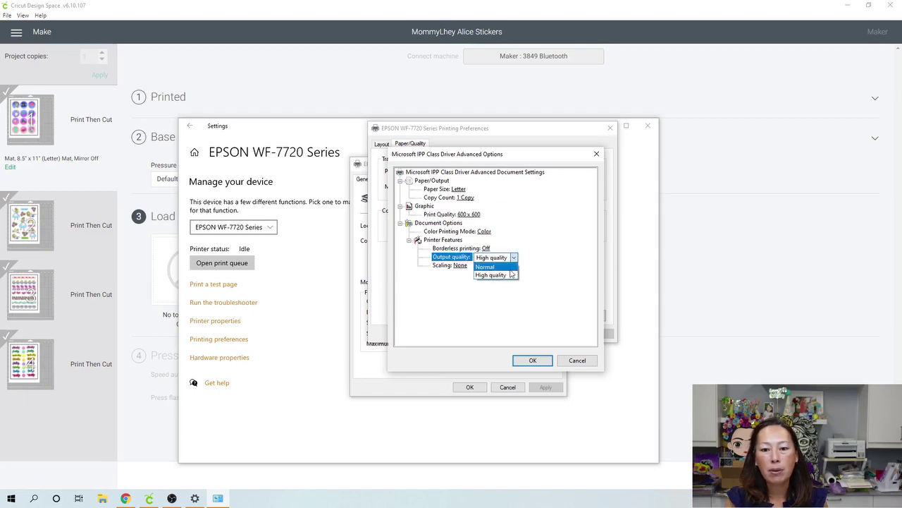
click(553, 261)
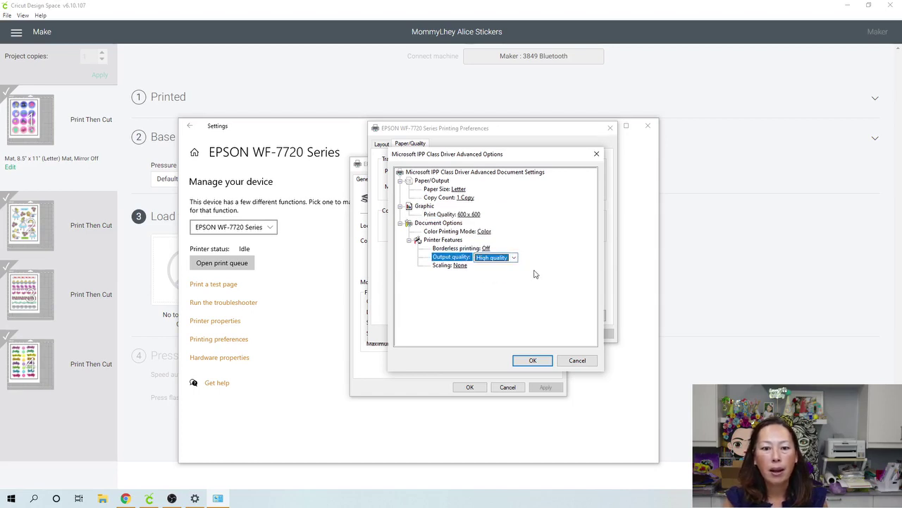
click(552, 362)
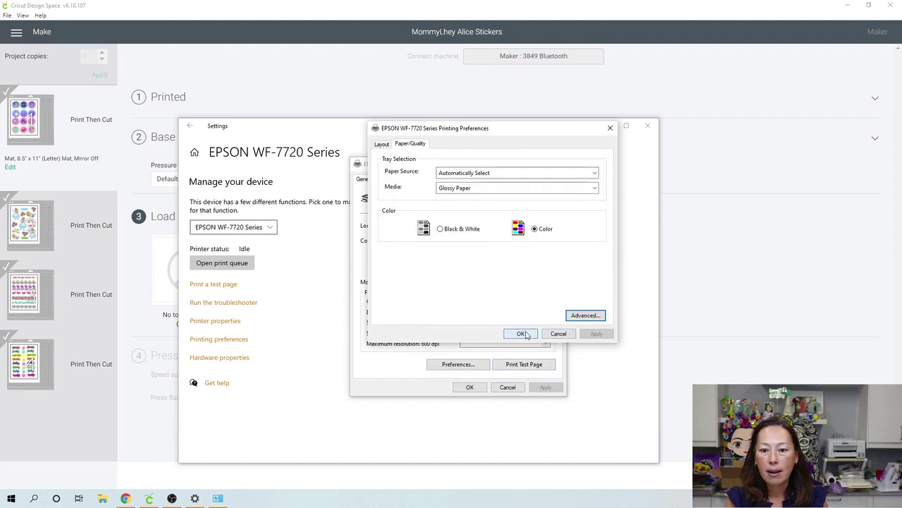
click(521, 334)
click(469, 387)
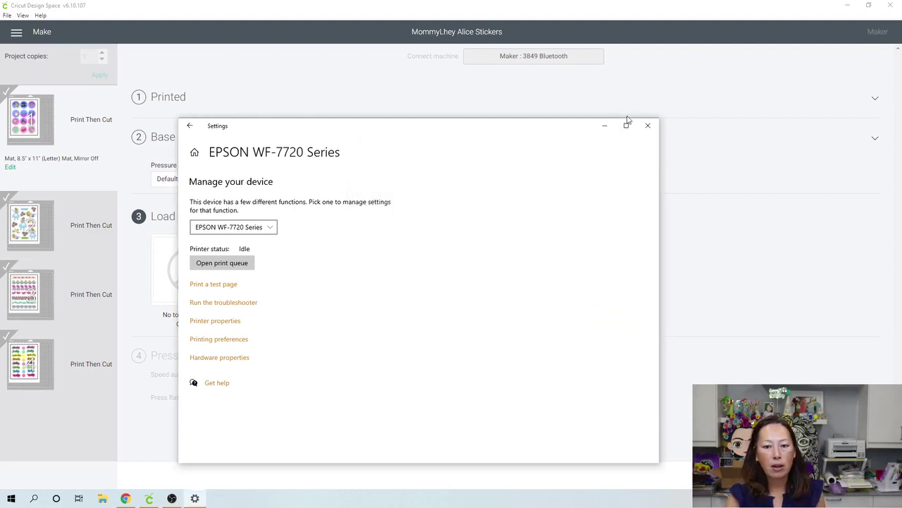
Close Settings, then open and close print setup for the second Alice sticker mat
click(648, 125)
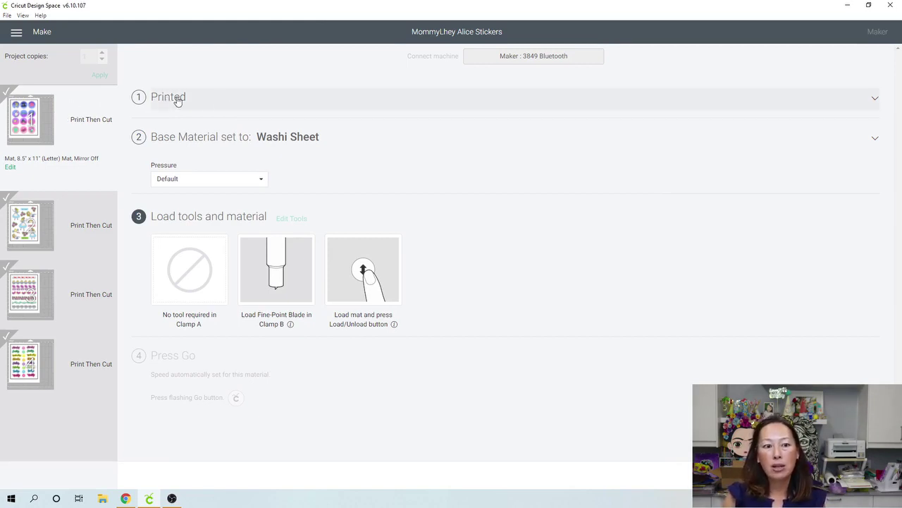
click(25, 232)
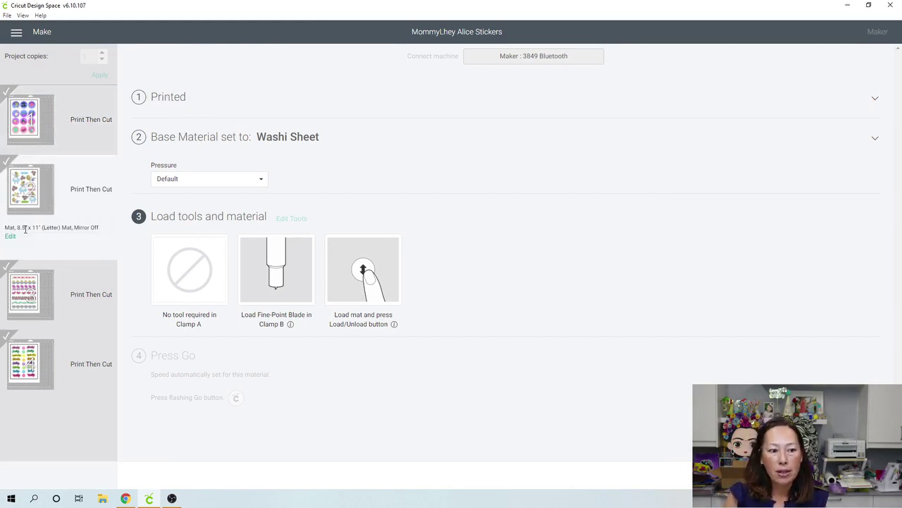
click(165, 101)
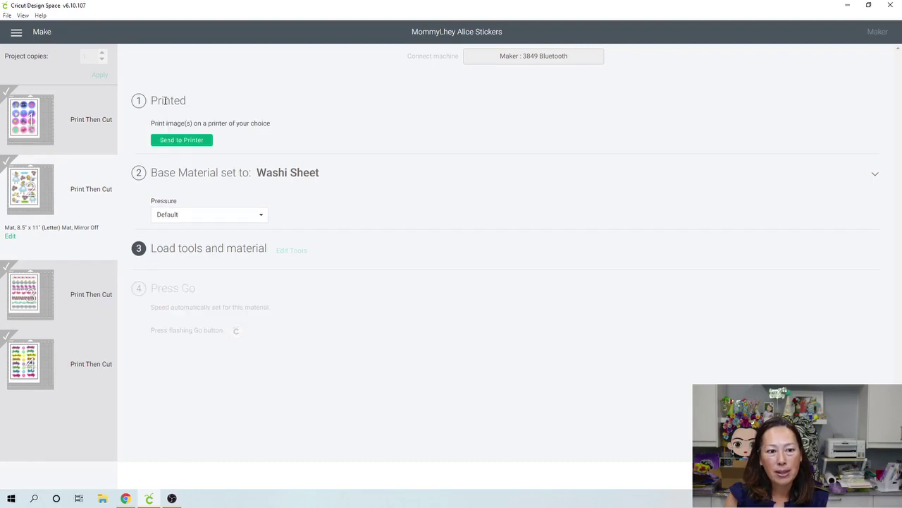
click(184, 141)
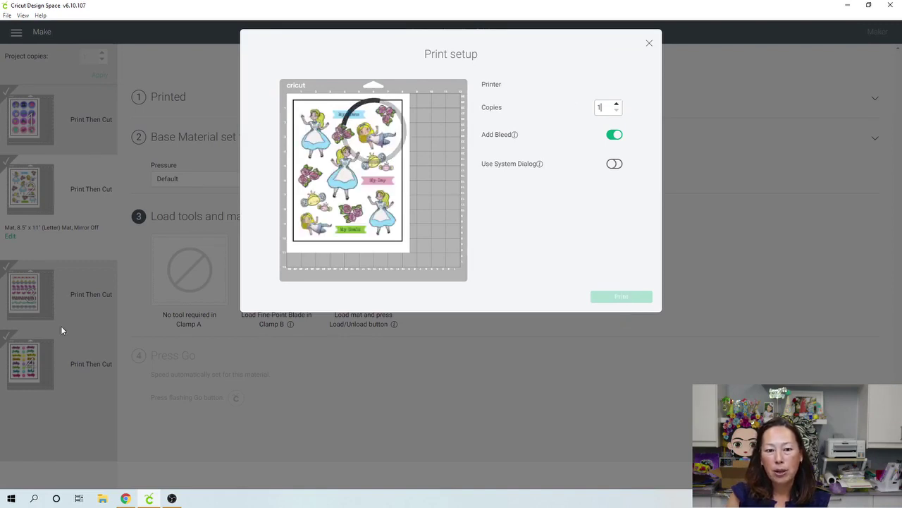
click(662, 336)
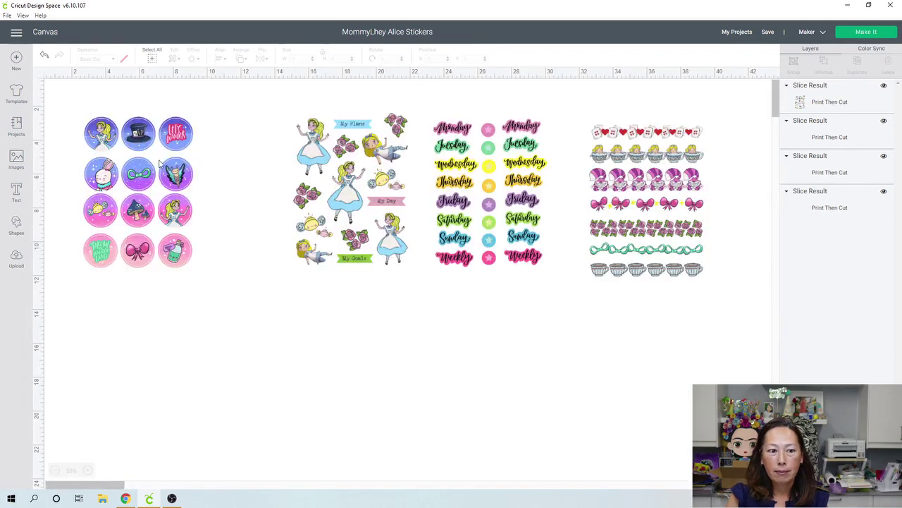
Enlarge the round sticker sheet to about 18.8 by 25.2 inches, move it right, and select all sheets
click(161, 164)
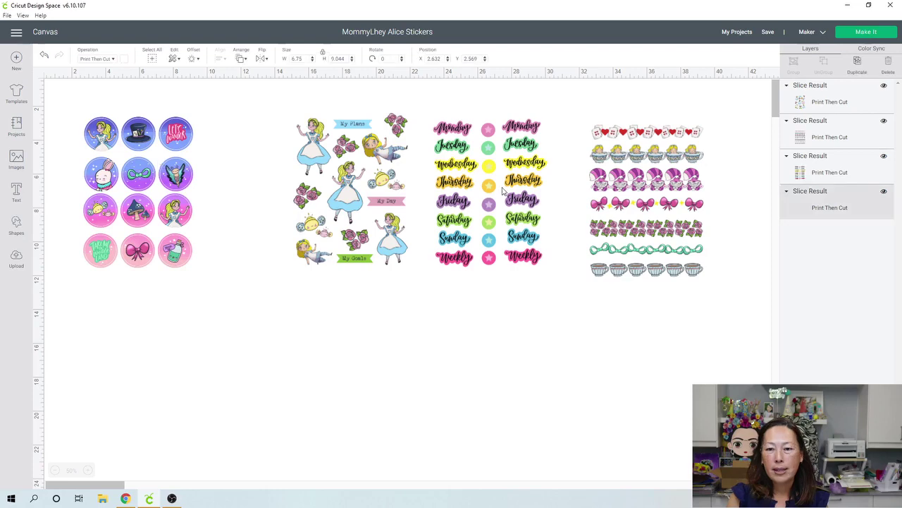
drag(203, 276, 412, 487)
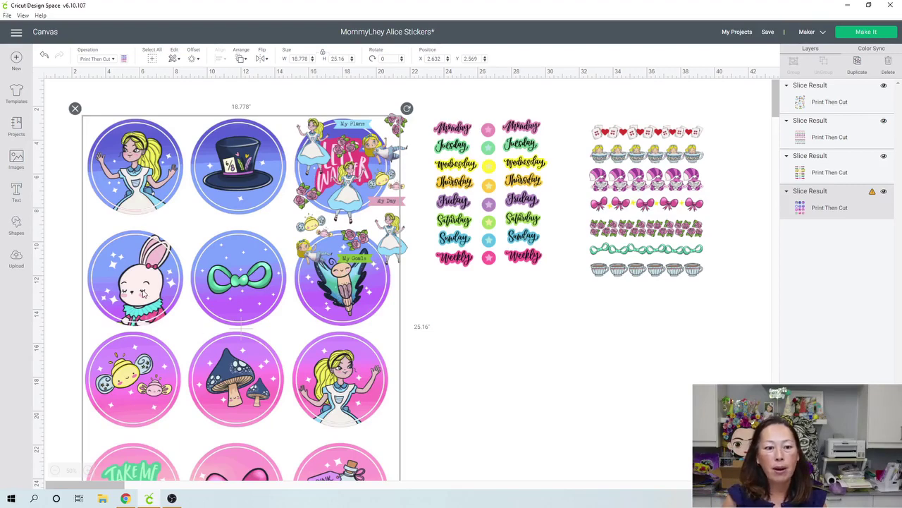
drag(144, 293, 565, 298)
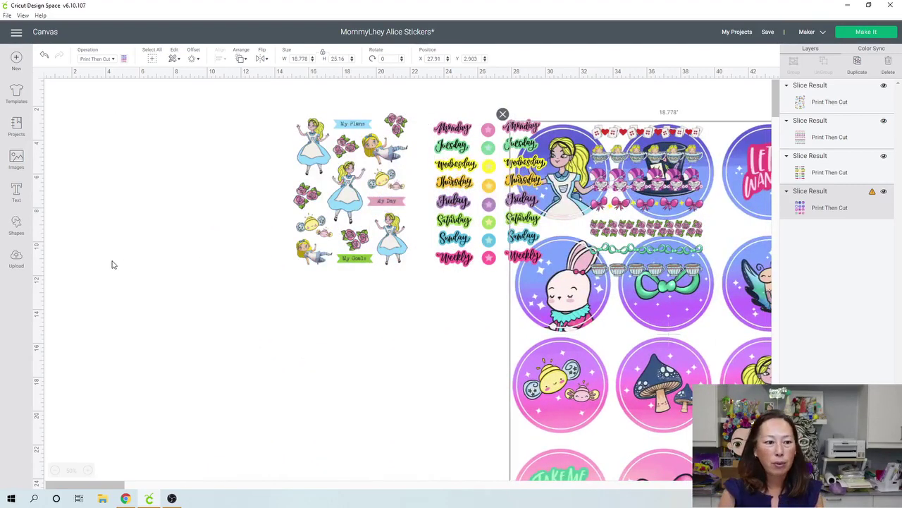
click(16, 194)
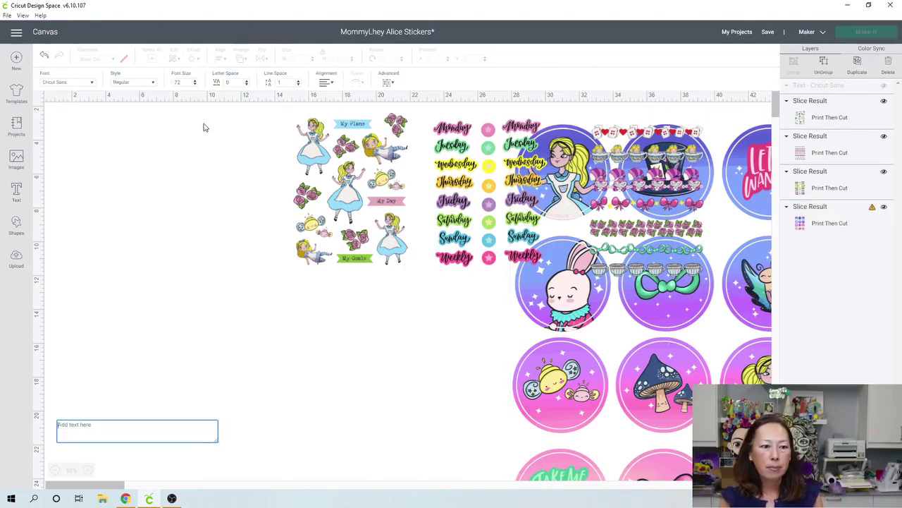
drag(258, 124, 717, 328)
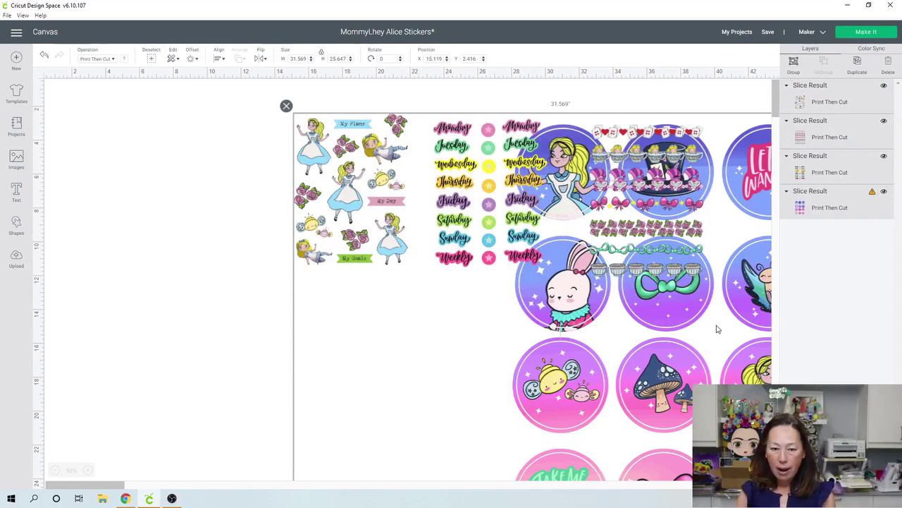
Delete all the sticker sheets and add a 'Happy Birthday' text in the default font
key(Delete)
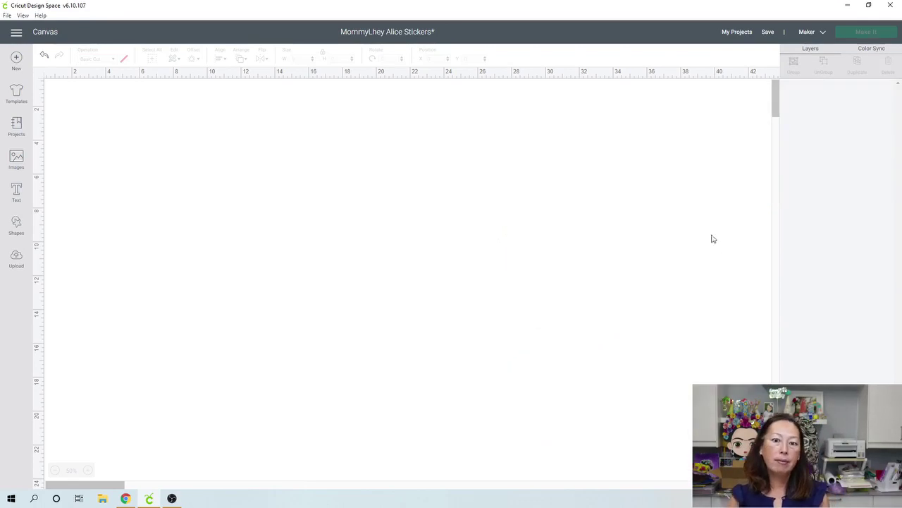
click(17, 195)
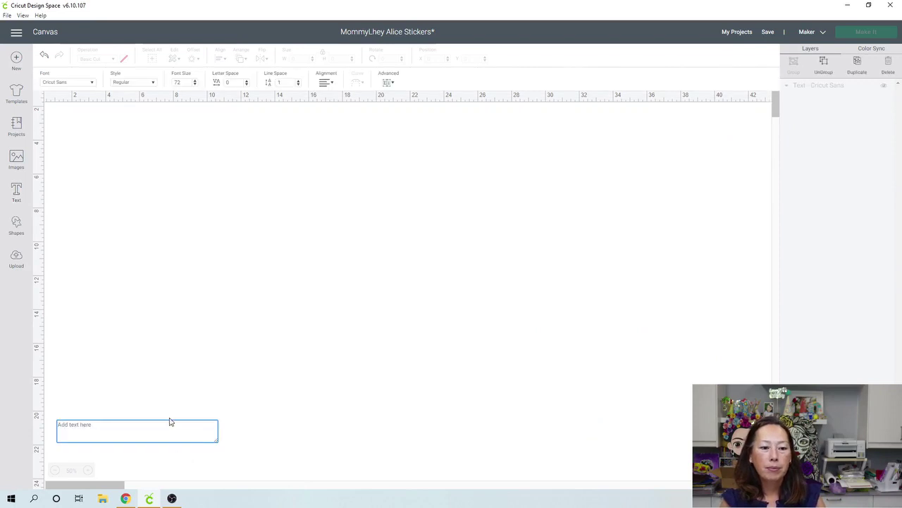
text(Happy Birthday)
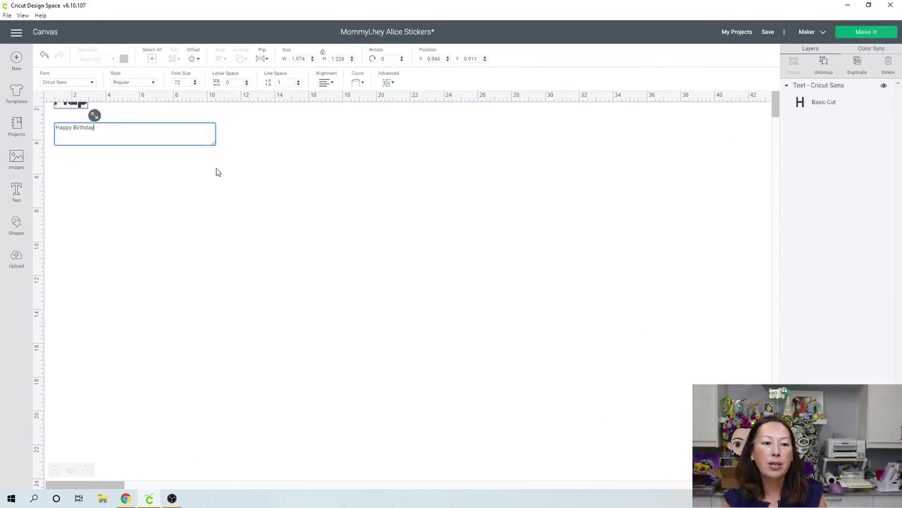
click(93, 83)
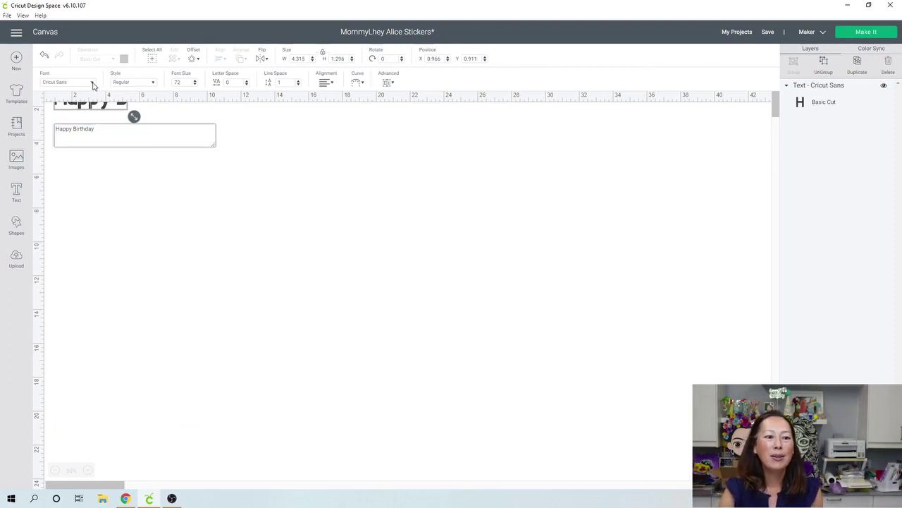
click(92, 83)
click(498, 362)
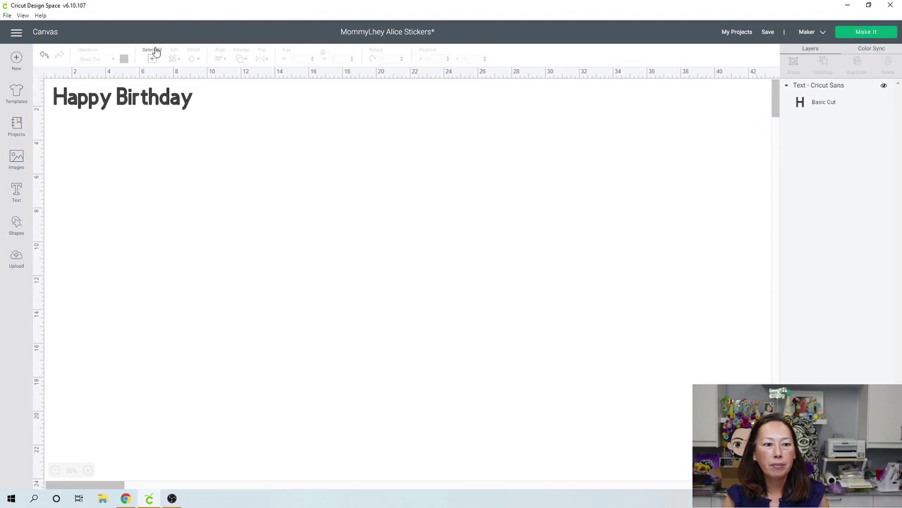
Colour the Happy Birthday text light purple and move it to the canvas centre
click(161, 99)
click(124, 61)
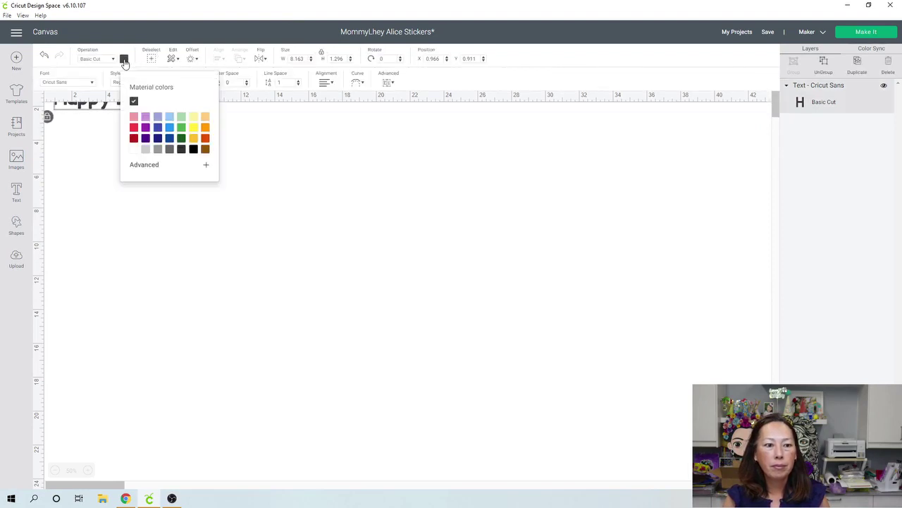
click(146, 117)
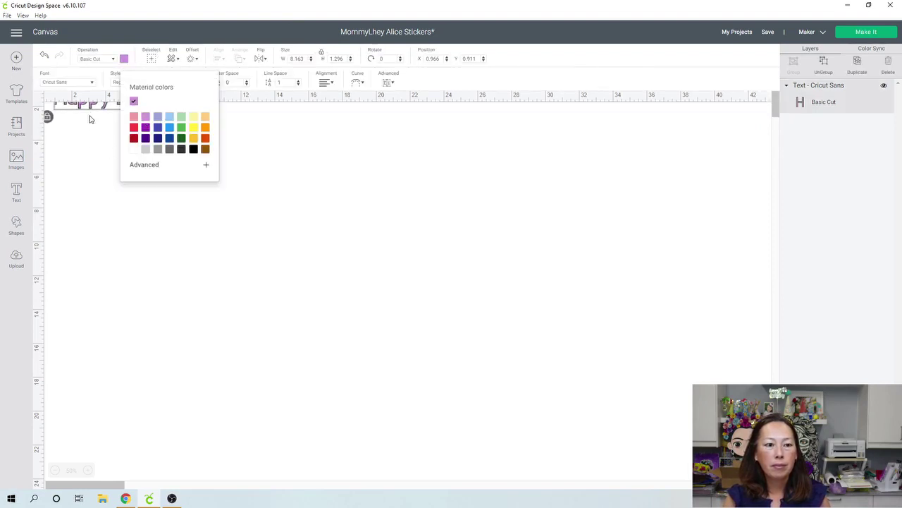
drag(91, 110, 261, 220)
click(315, 280)
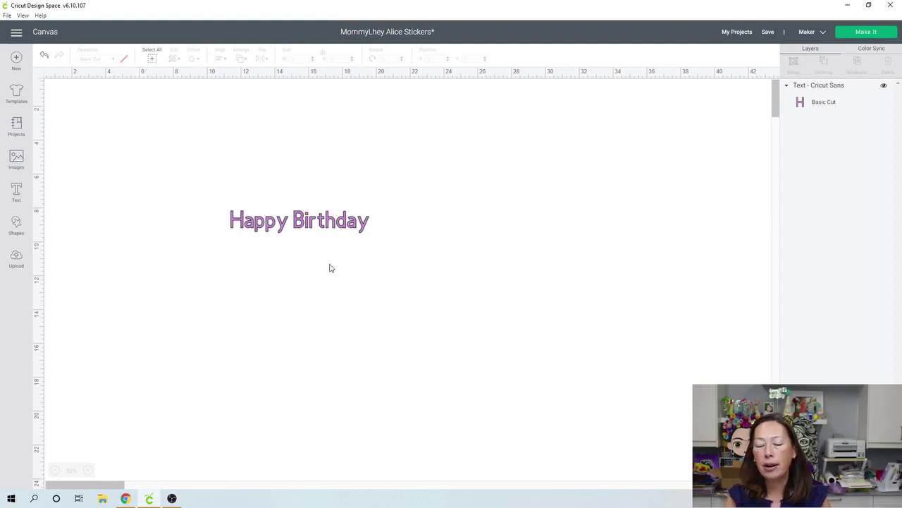
click(326, 229)
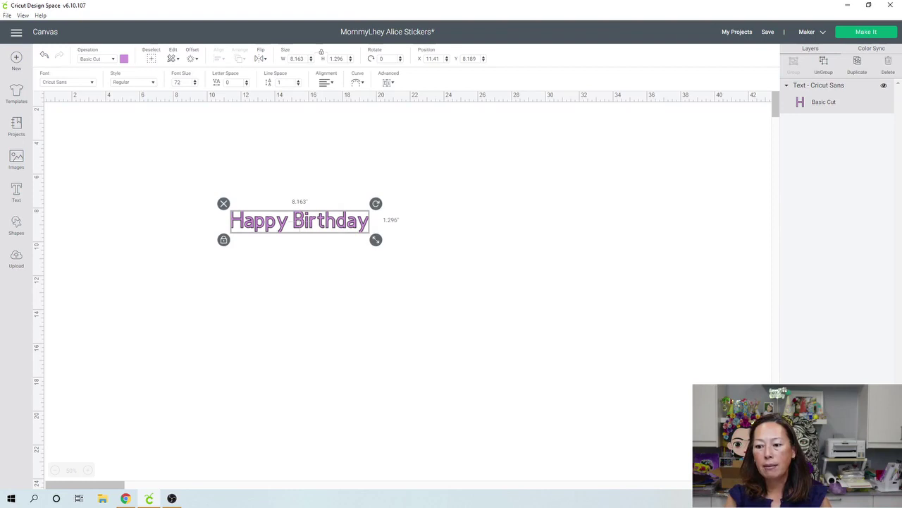
click(873, 33)
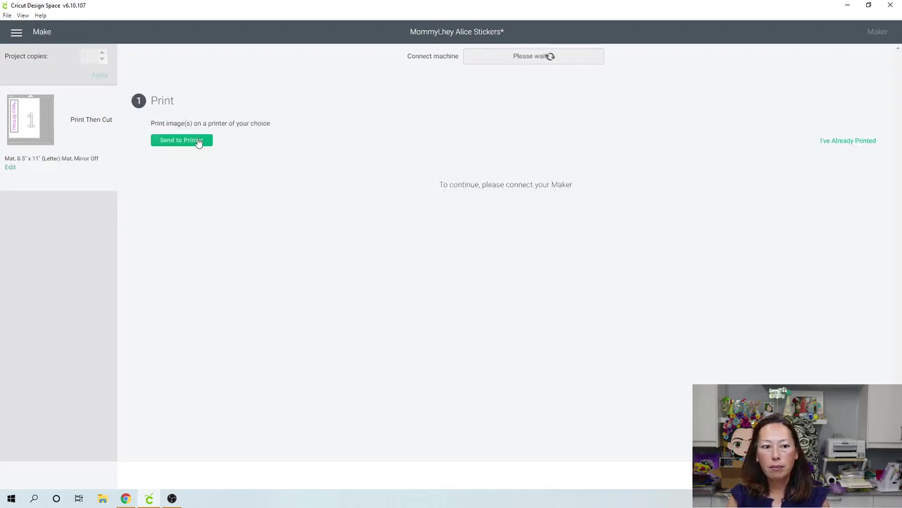
click(198, 140)
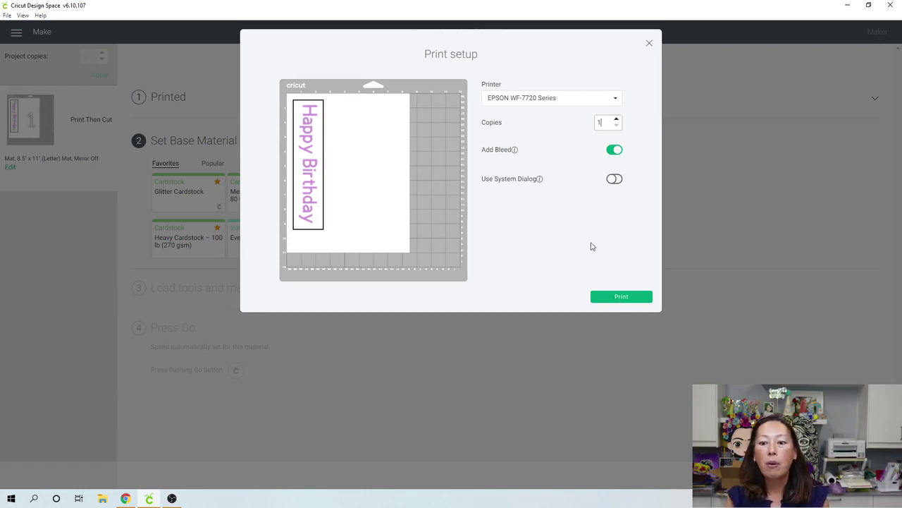
click(650, 43)
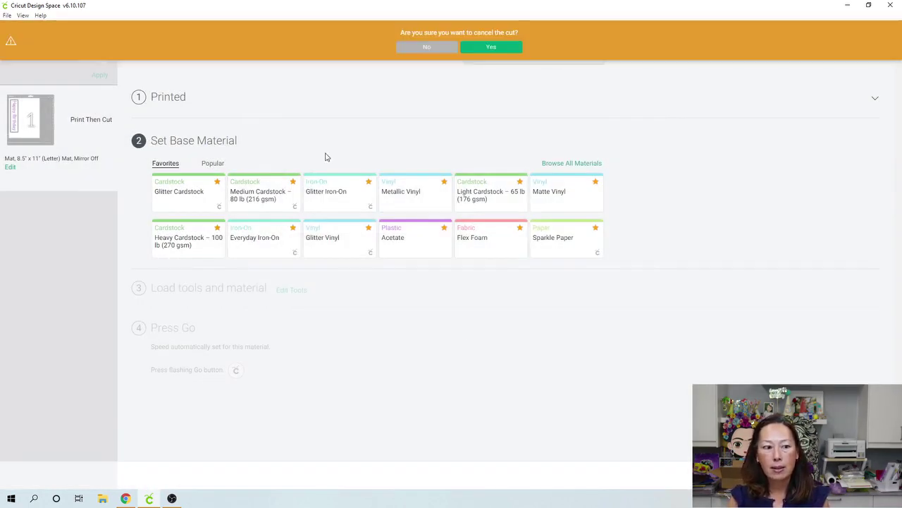
click(497, 50)
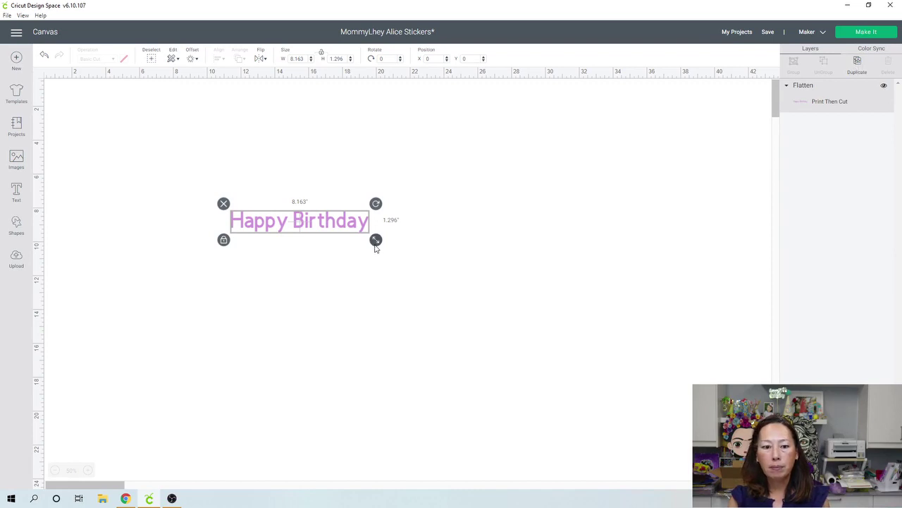
Duplicate the Happy Birthday text and add a square stretched to 11.5 by 1.694 inches beside it
key(ctrl+d)
drag(349, 234, 574, 202)
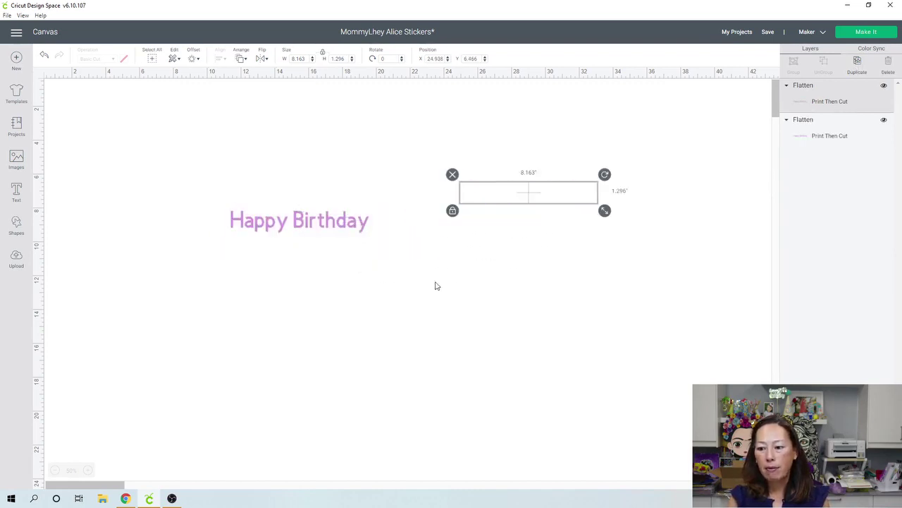
click(14, 227)
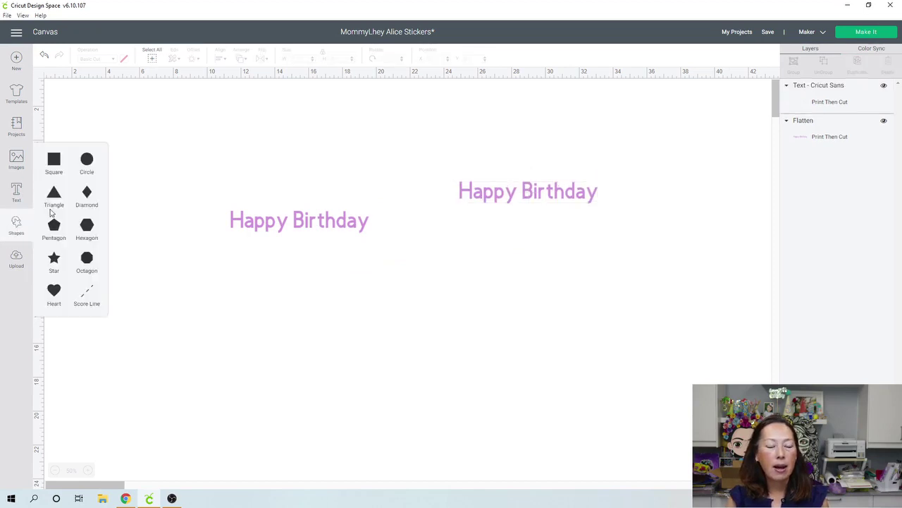
click(55, 166)
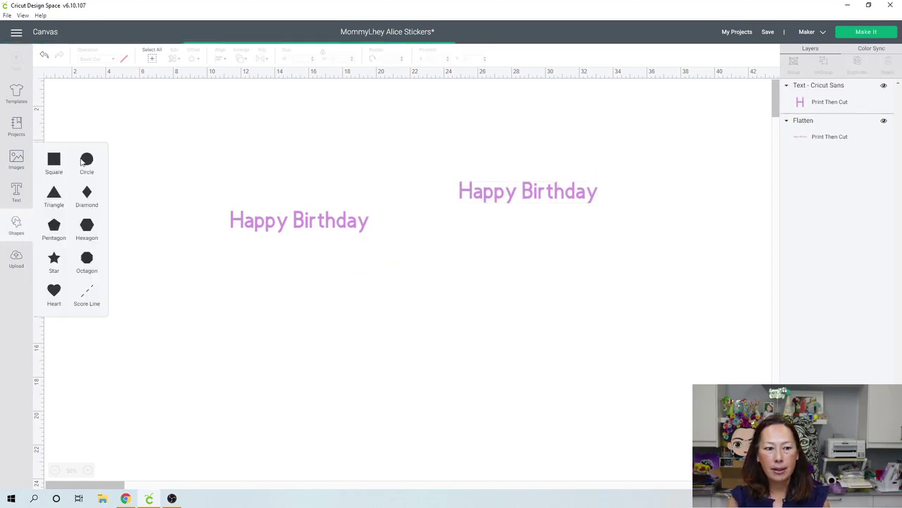
drag(86, 125, 613, 204)
click(411, 237)
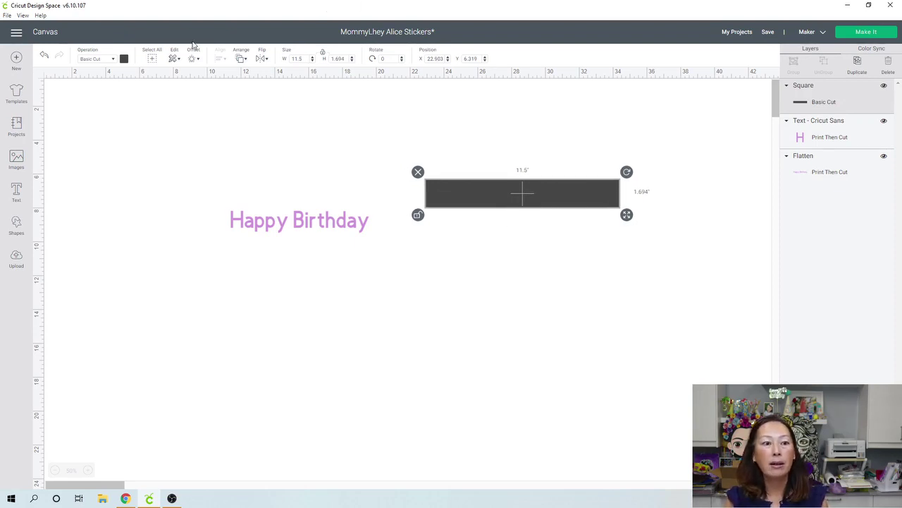
Send the bar behind the text, colour it light blue, and select it with the copied text
click(242, 61)
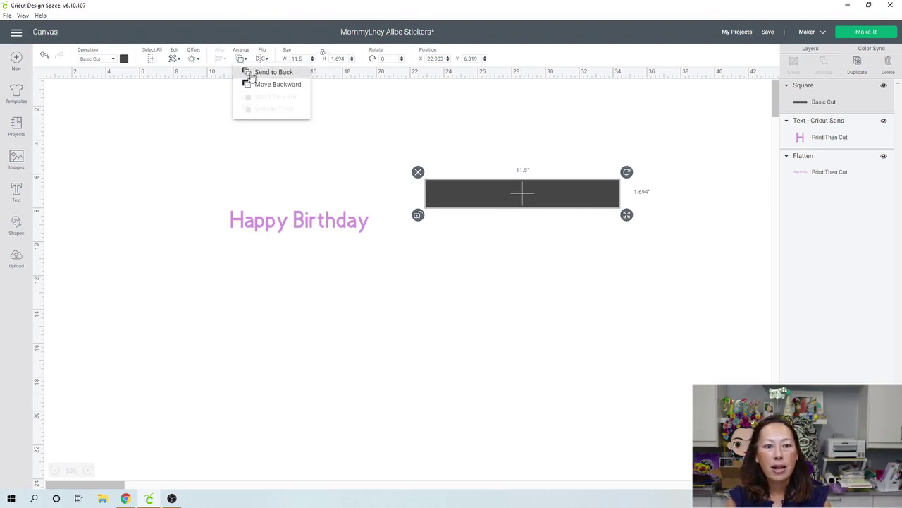
click(251, 72)
click(124, 59)
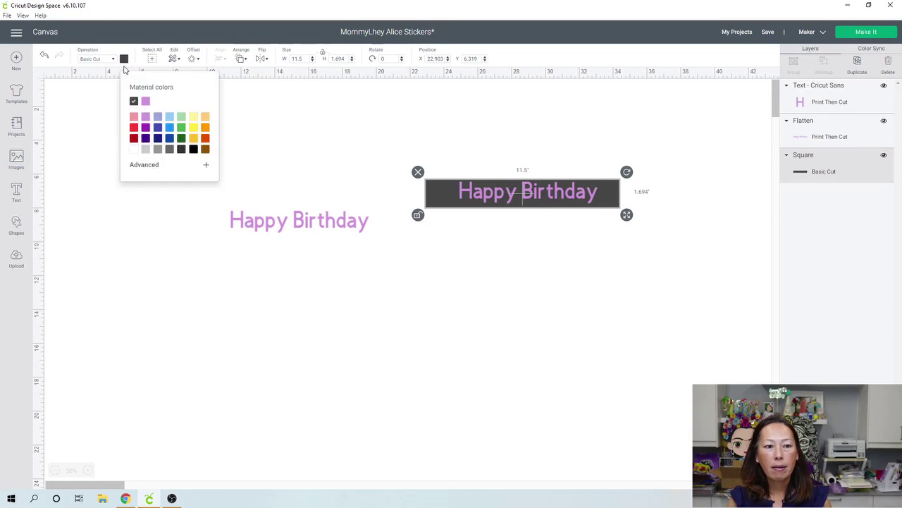
click(169, 122)
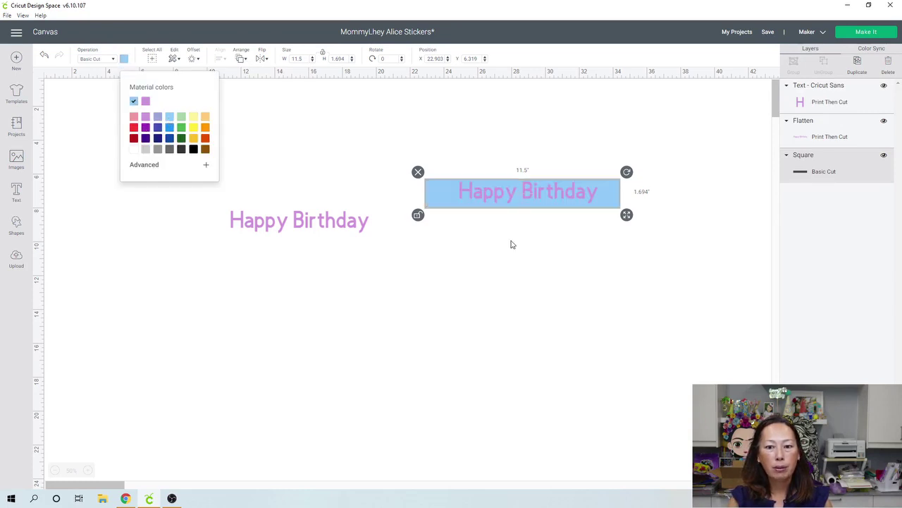
click(596, 245)
drag(649, 239, 473, 152)
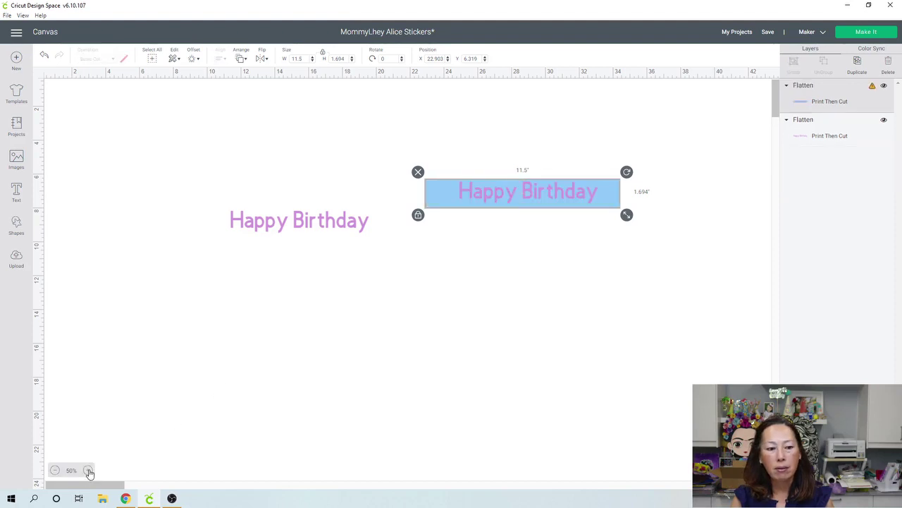
Move the blue Happy Birthday design lower left and shrink it to 8.444 by 1.244 inches
click(88, 470)
click(88, 470)
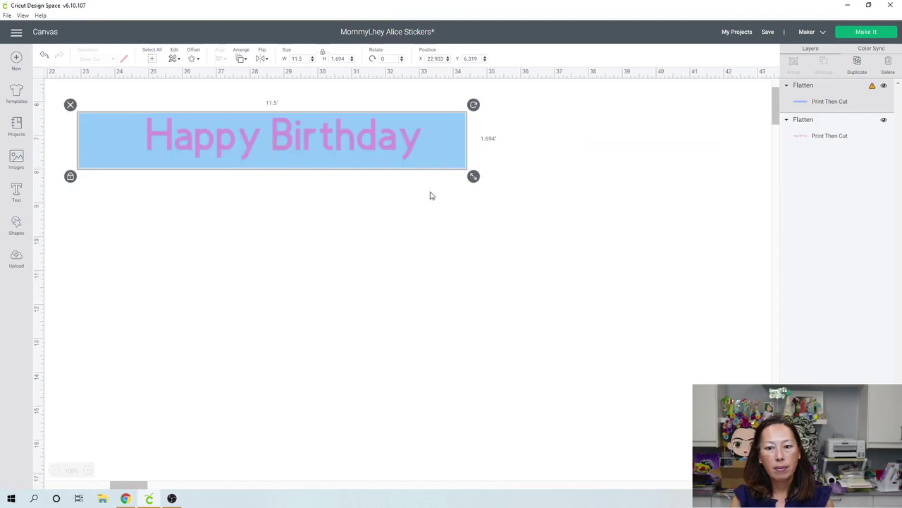
drag(378, 167, 415, 268)
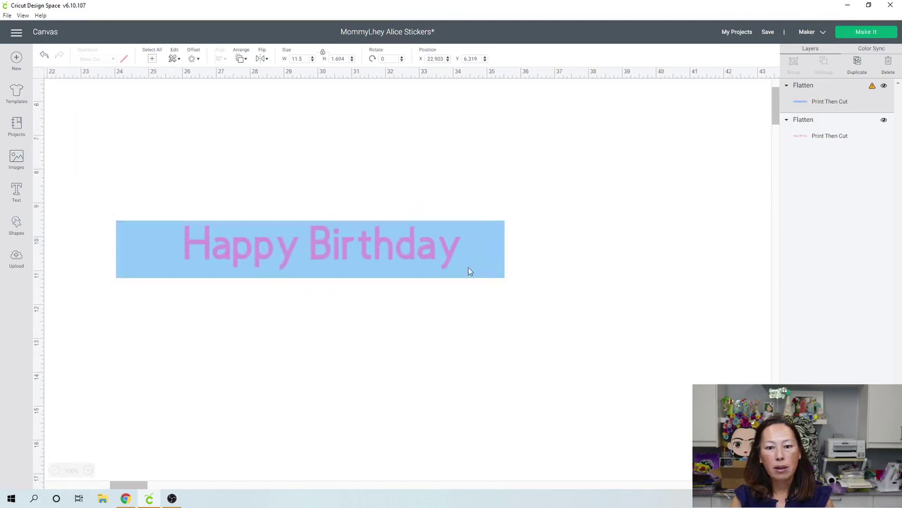
drag(512, 285, 442, 274)
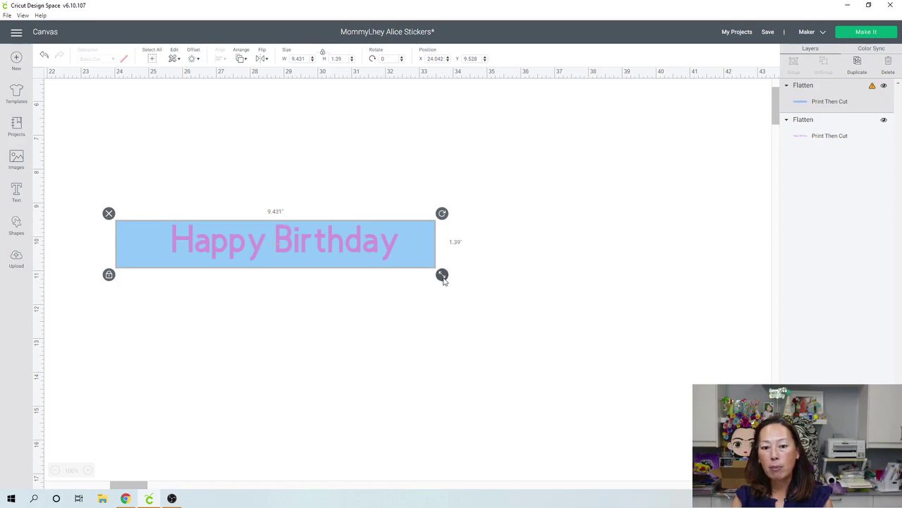
drag(442, 275, 409, 268)
click(369, 308)
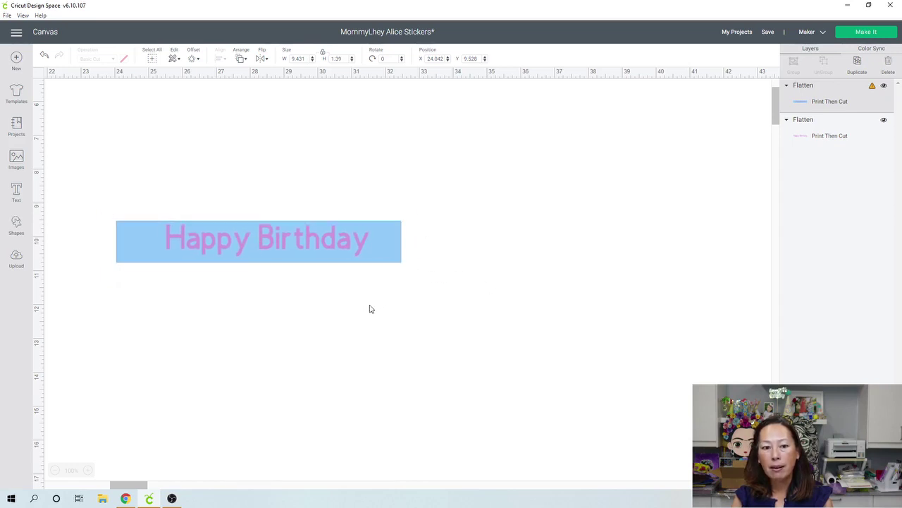
click(323, 250)
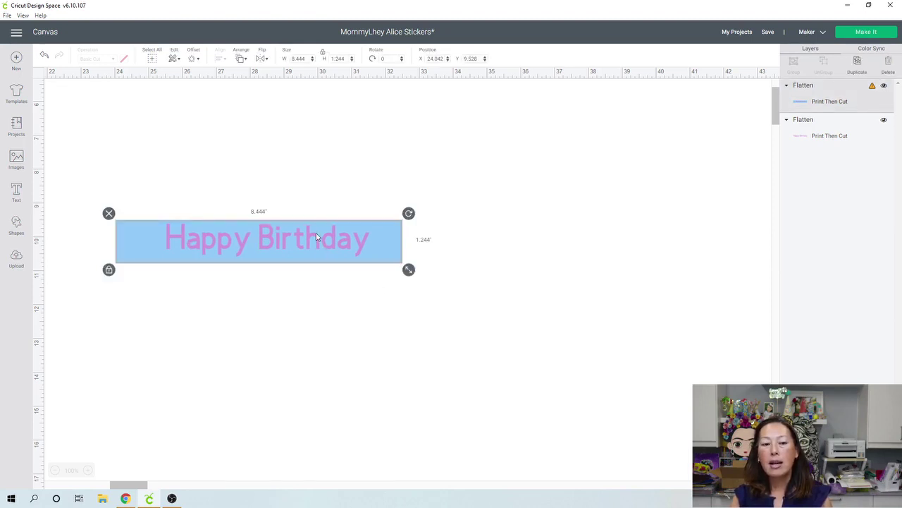